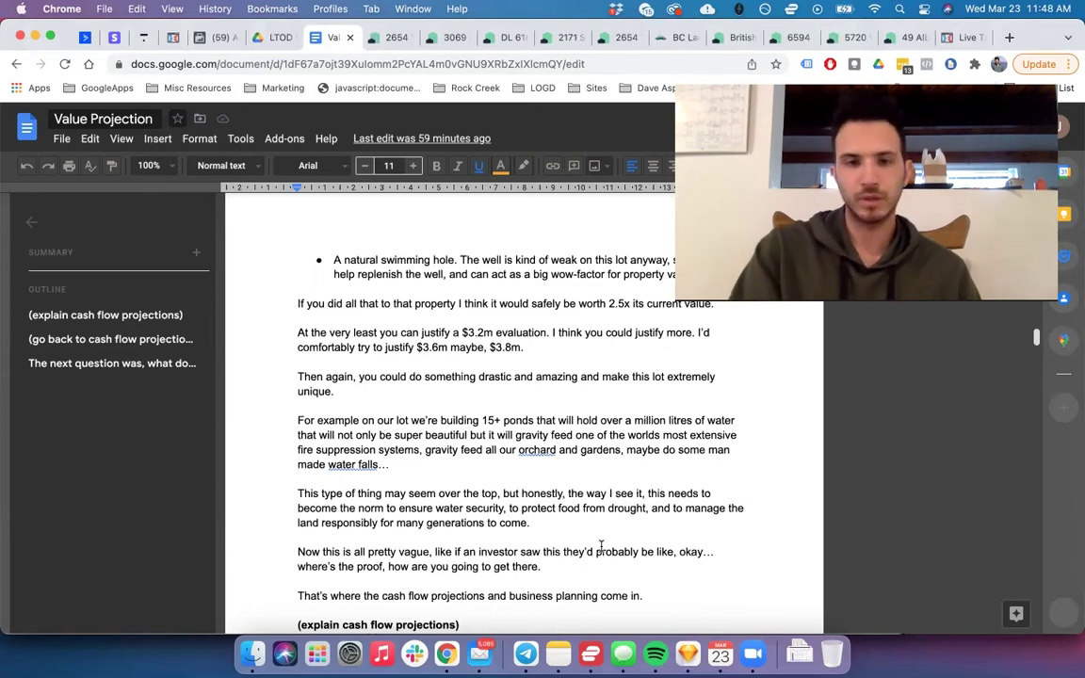
Step: Read the Value Projection document down to the cash flow projections note and open the Off Grid Property Financials spreadsheet
scroll(601, 547, down, 3)
scroll(601, 547, down, 1)
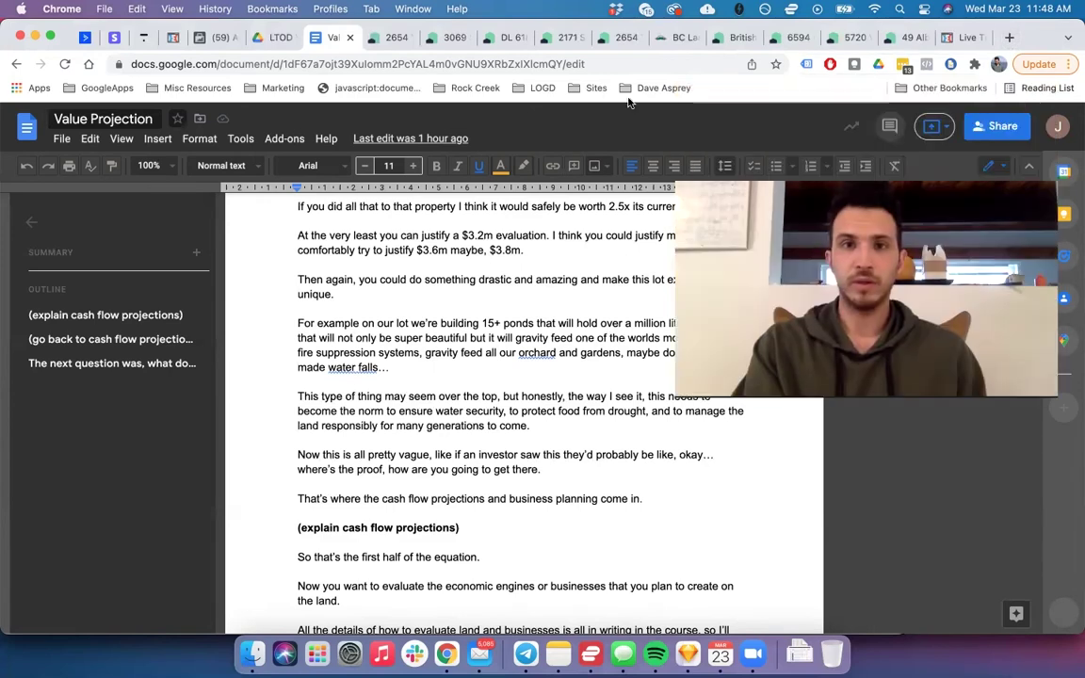
click(594, 87)
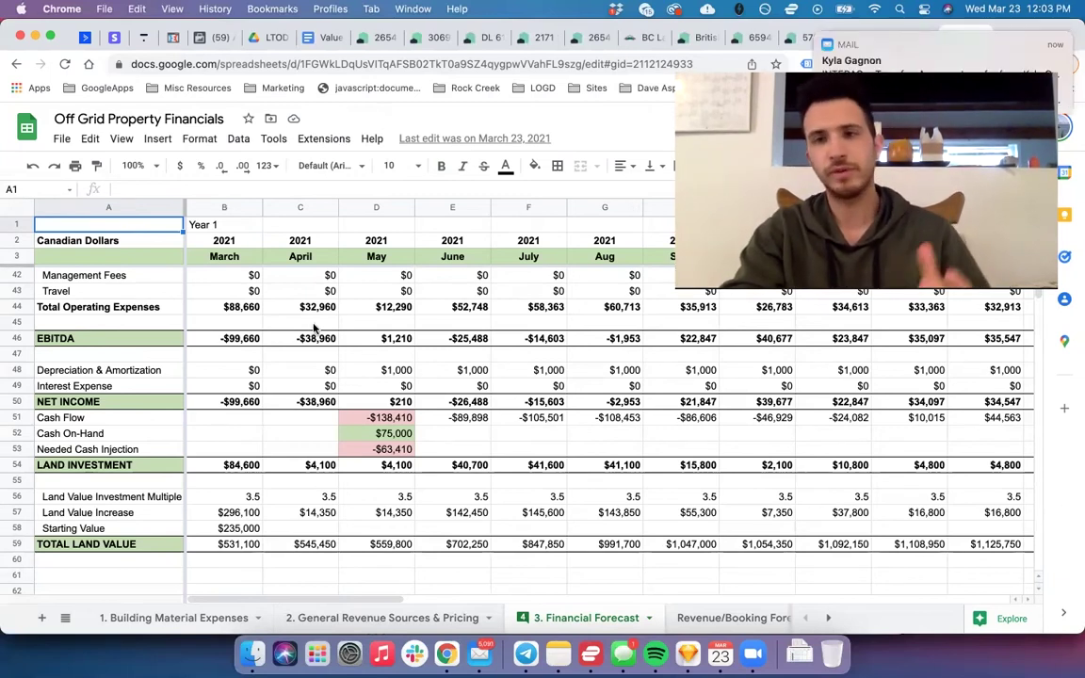
Step: Review the monthly revenue and the salaries and contractors sections of the Financial Forecast sheet
scroll(315, 327, up, 10)
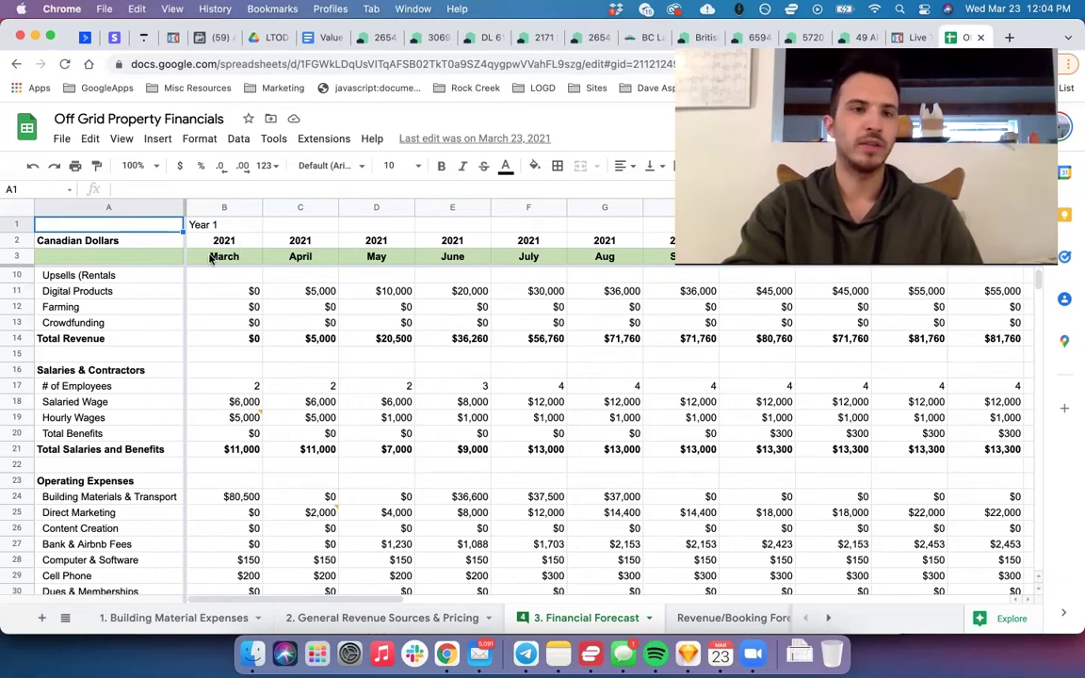
scroll(161, 319, down, 2)
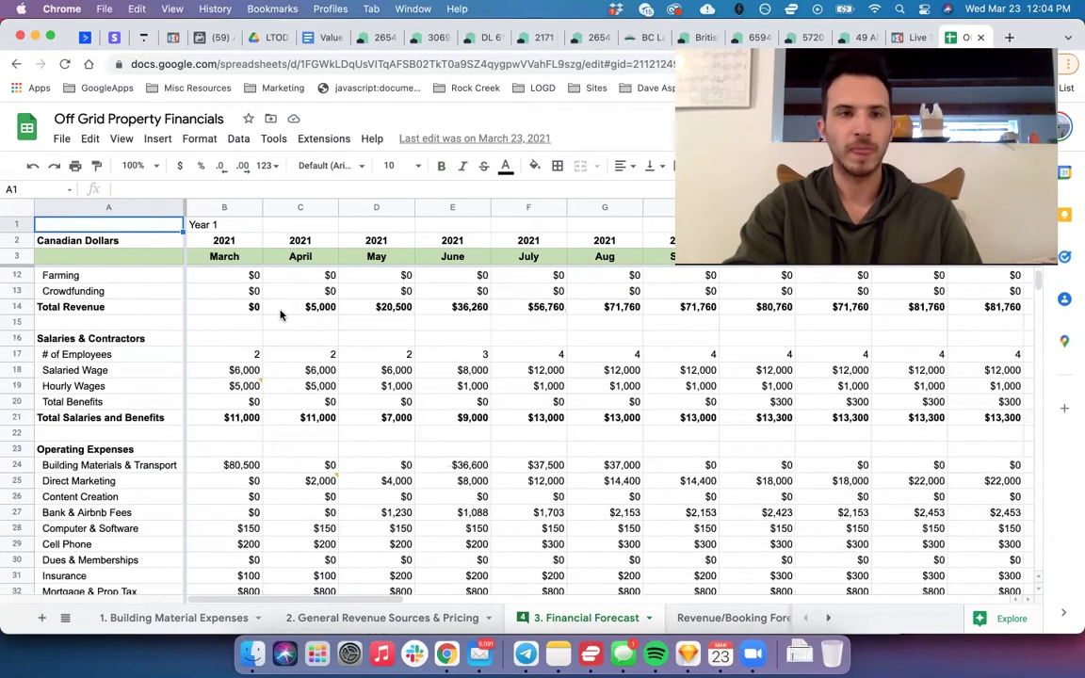
scroll(162, 320, up, 2)
scroll(184, 317, up, 2)
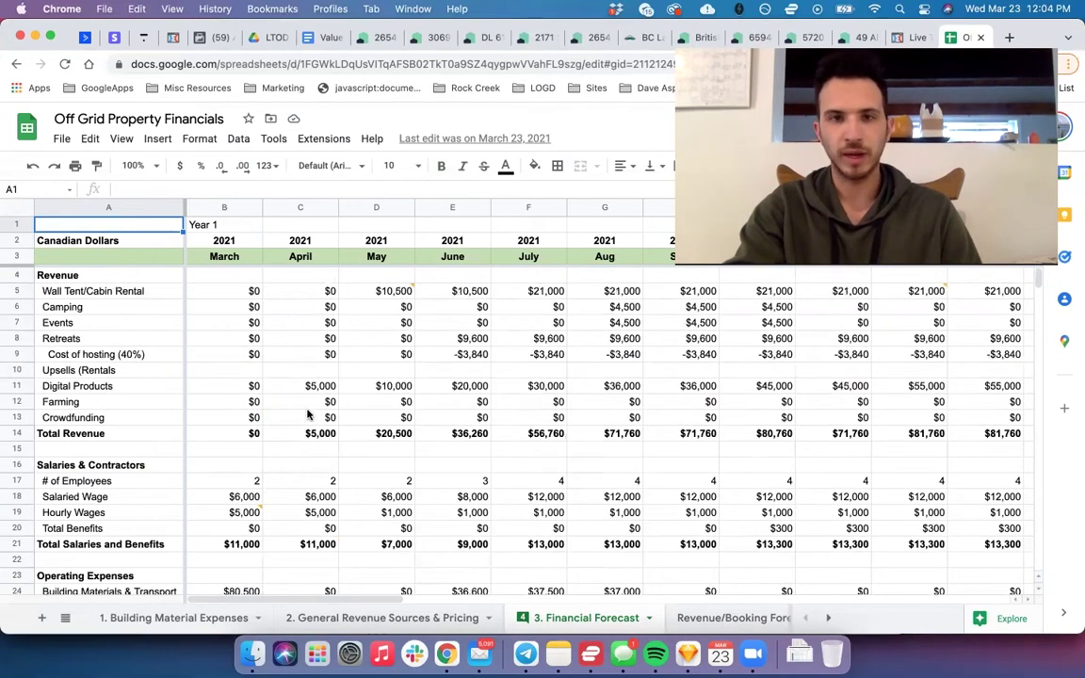
scroll(113, 444, down, 3)
scroll(114, 444, down, 5)
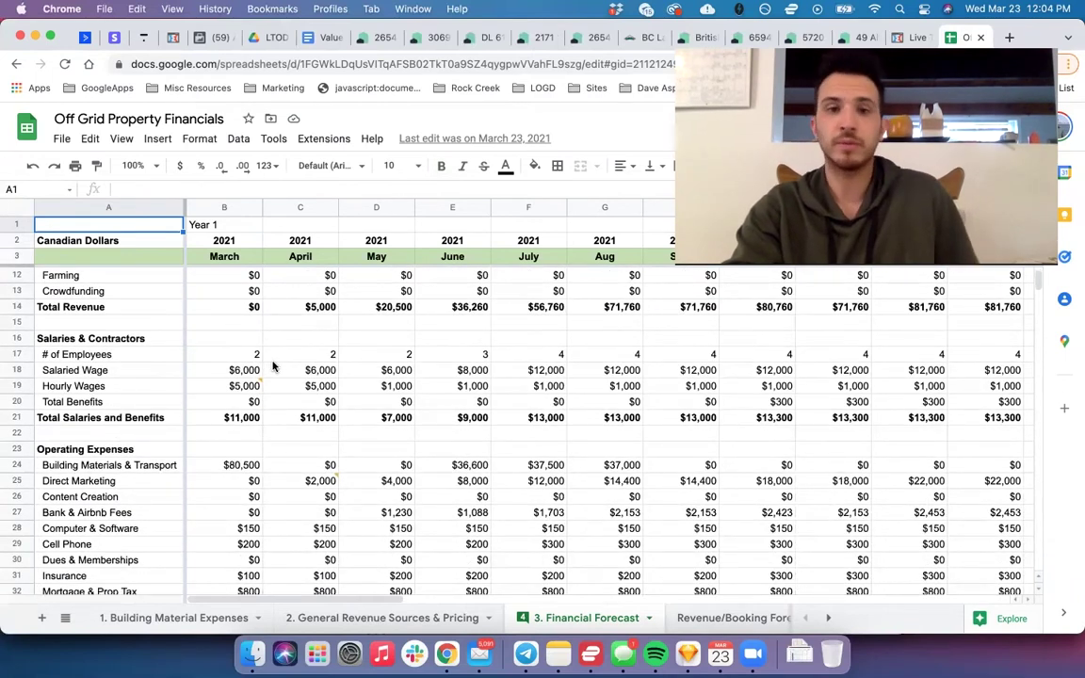
Step: Review the operating expense lines in the Financial Forecast, from building materials through travel
scroll(165, 388, down, 5)
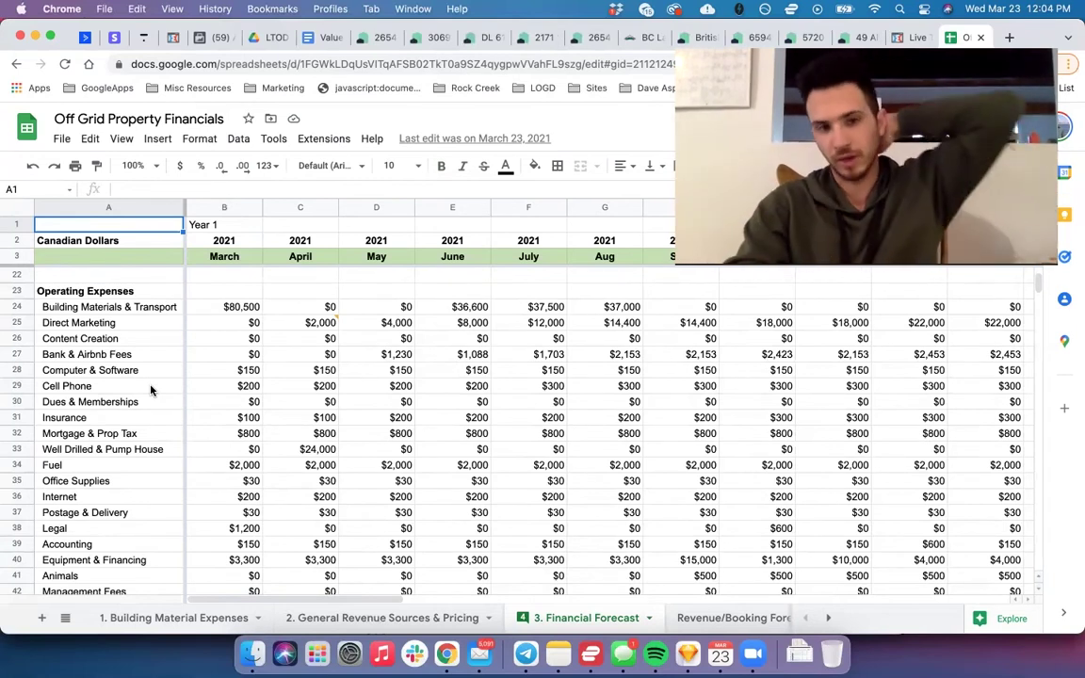
scroll(150, 390, down, 3)
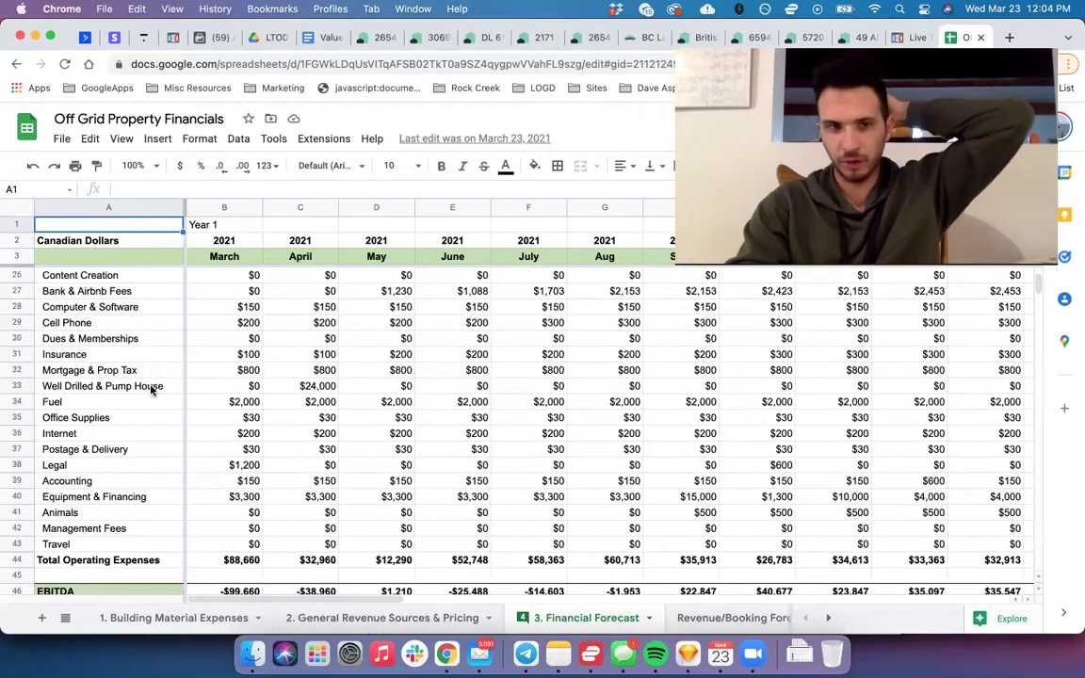
scroll(150, 390, down, 1)
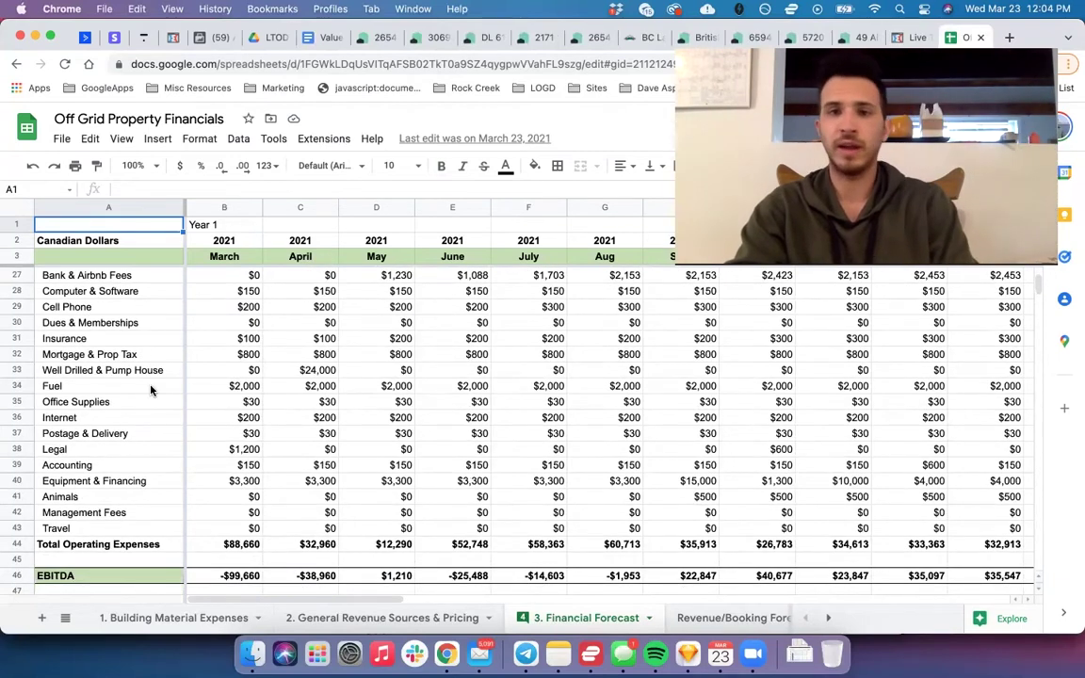
scroll(150, 390, down, 4)
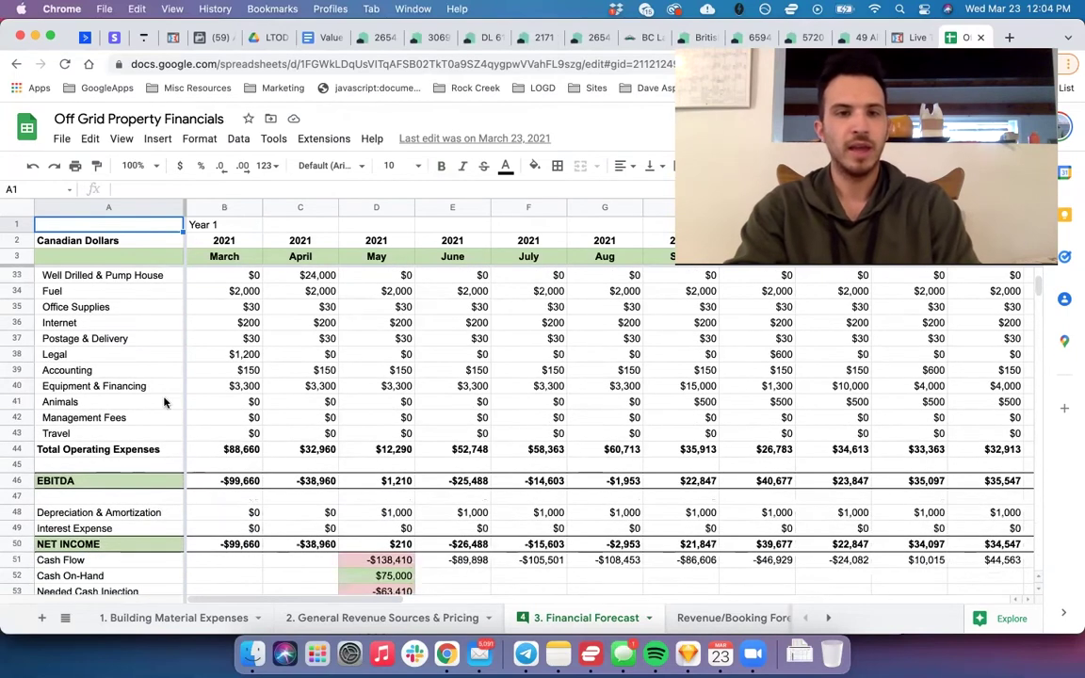
Step: Examine the forecast's EBITDA, net income, cash flow and needed cash injection rows, down to the land value section
scroll(223, 387, up, 3)
scroll(255, 395, down, 5)
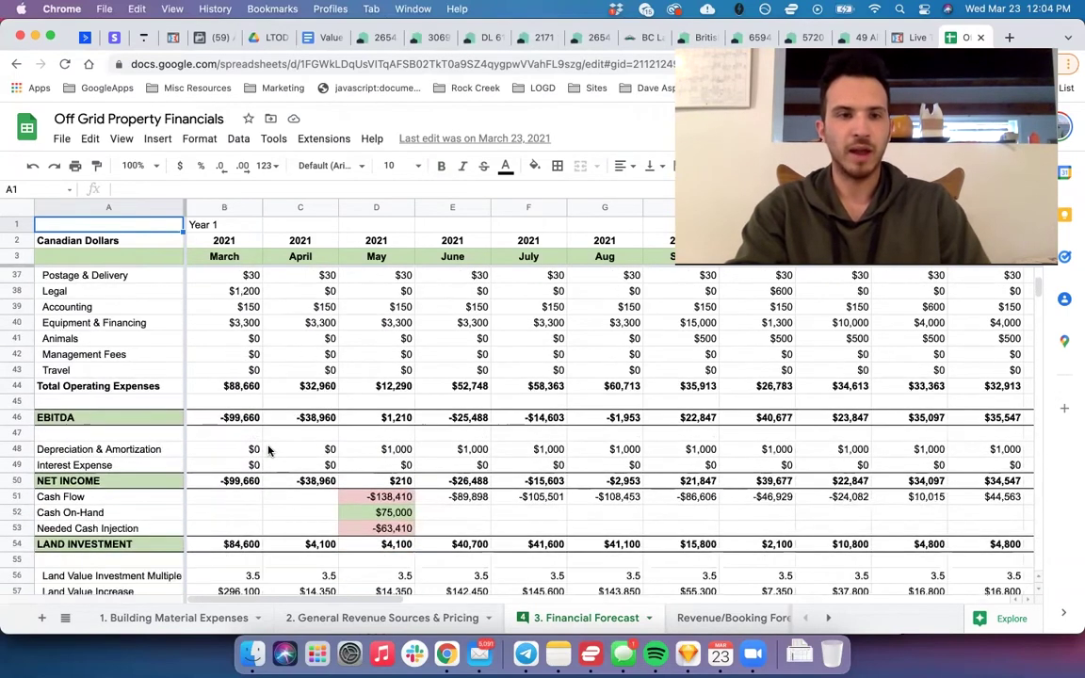
scroll(274, 452, down, 1)
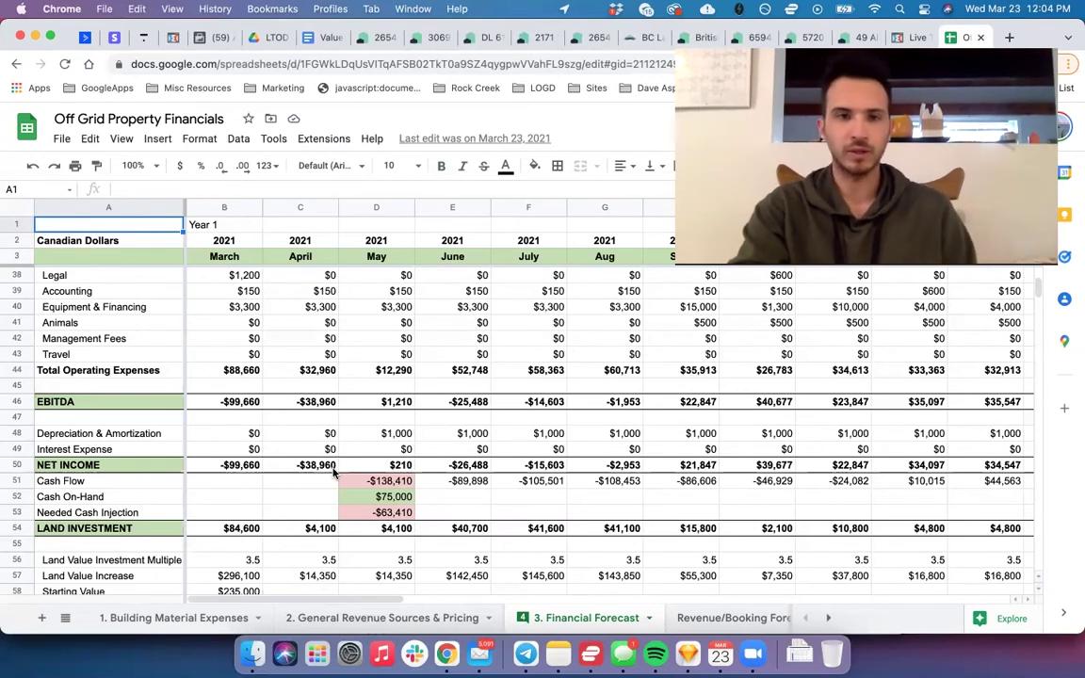
scroll(332, 473, down, 3)
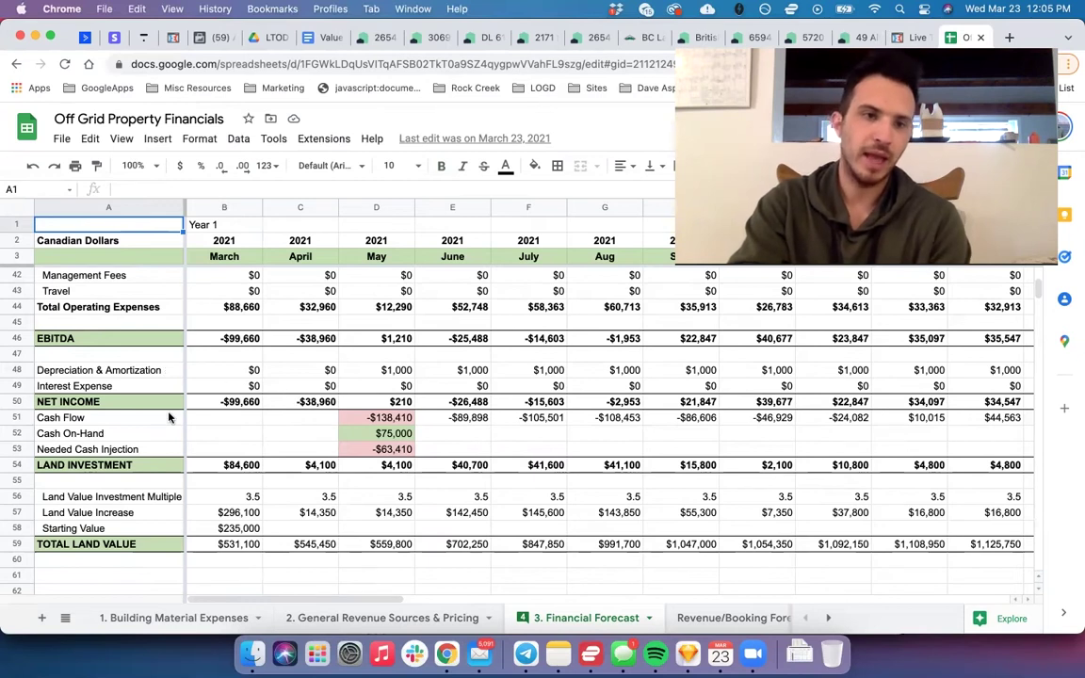
scroll(168, 416, down, 1)
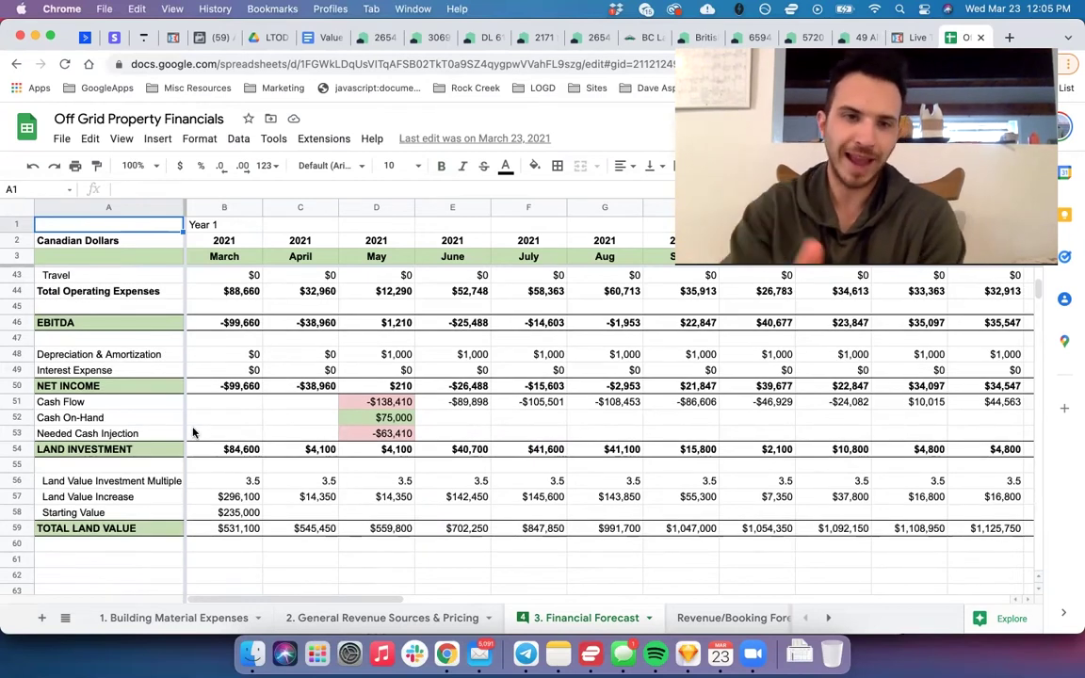
scroll(165, 475, down, 1)
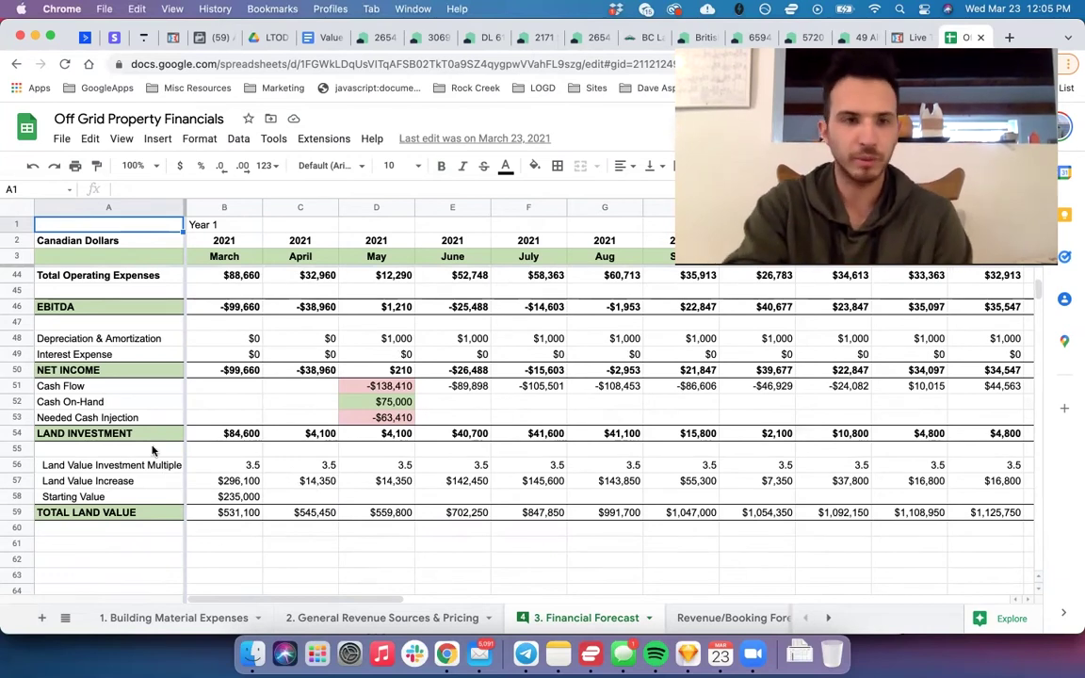
Step: Select land value rows 54 to 59, and inspect the starting value in B58 and the investment multiple in B56
click(17, 434)
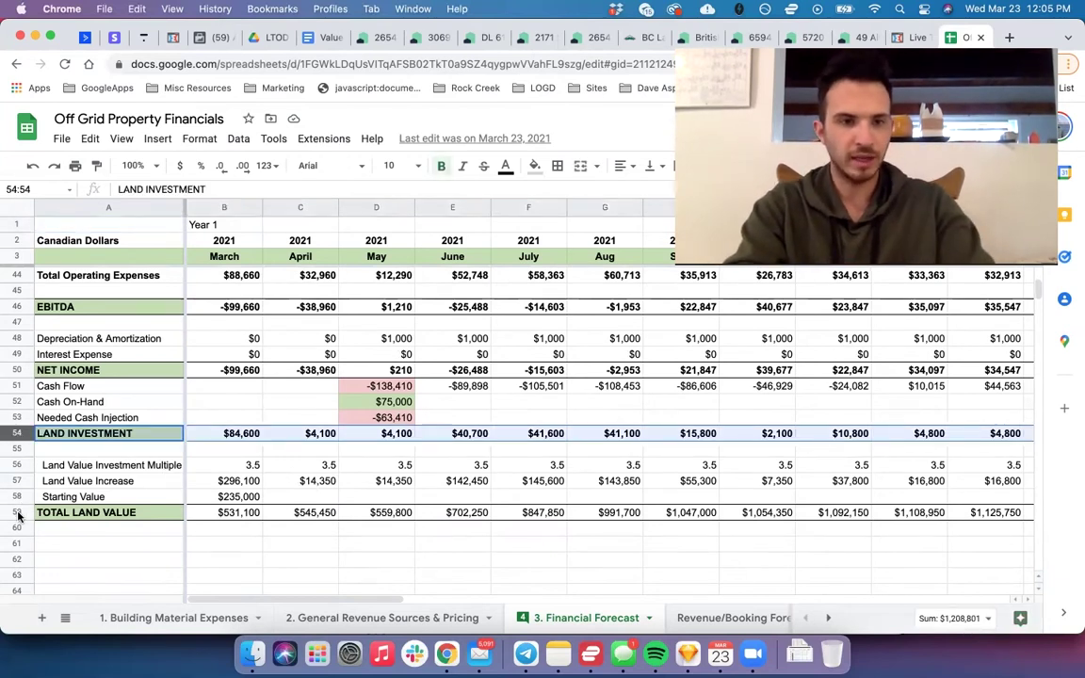
shift+click(17, 513)
scroll(344, 508, down, 1)
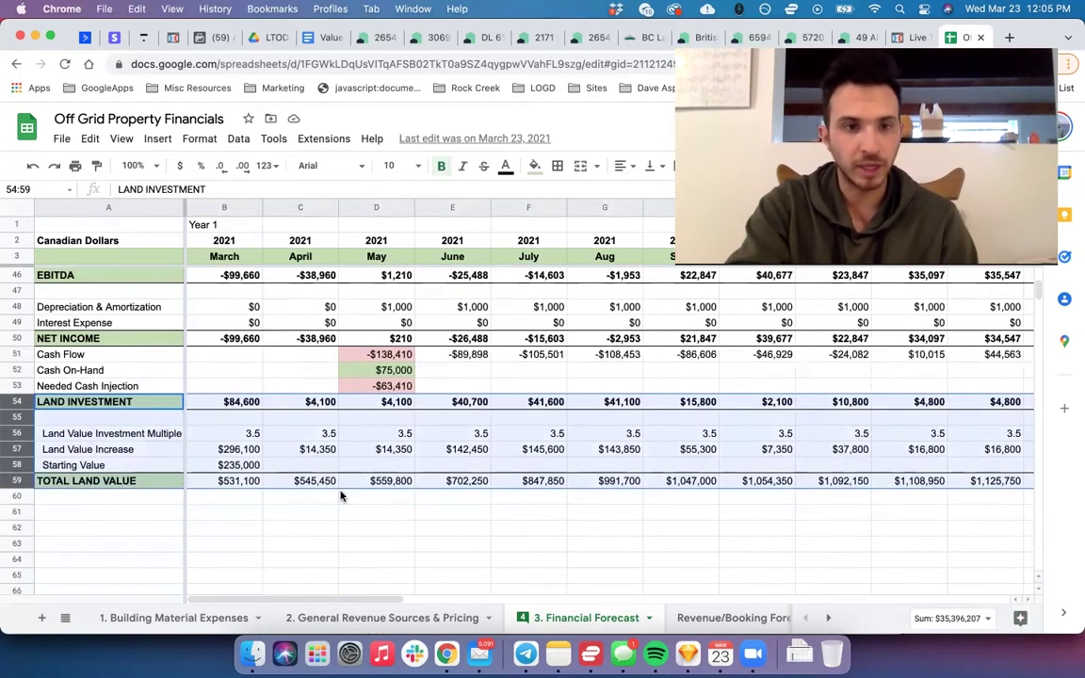
click(240, 465)
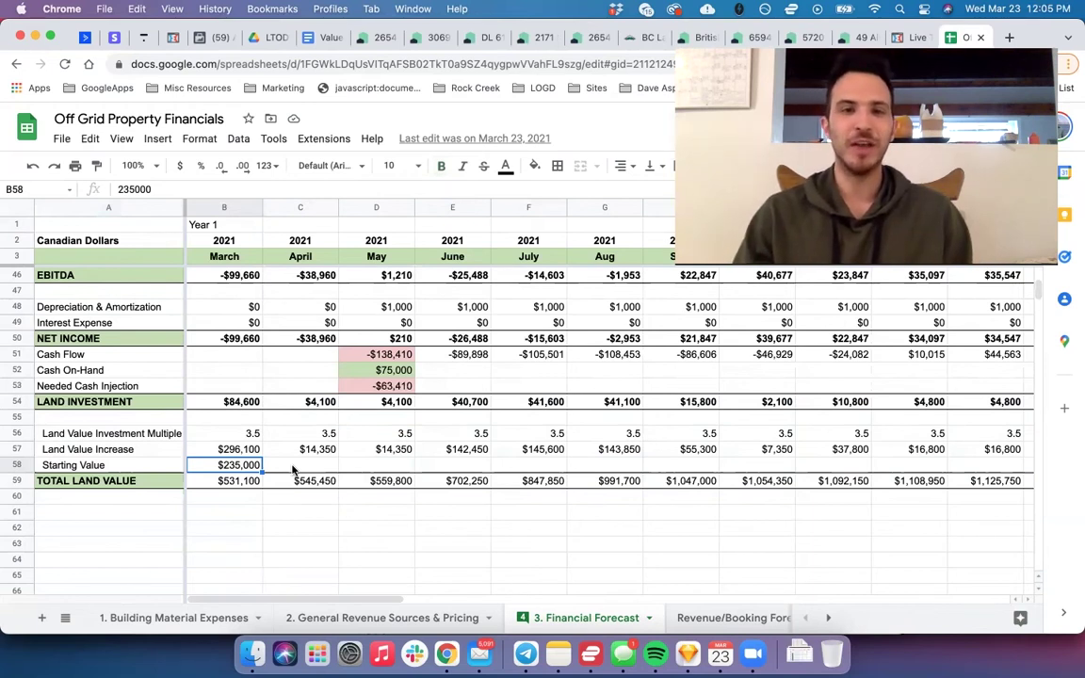
click(253, 434)
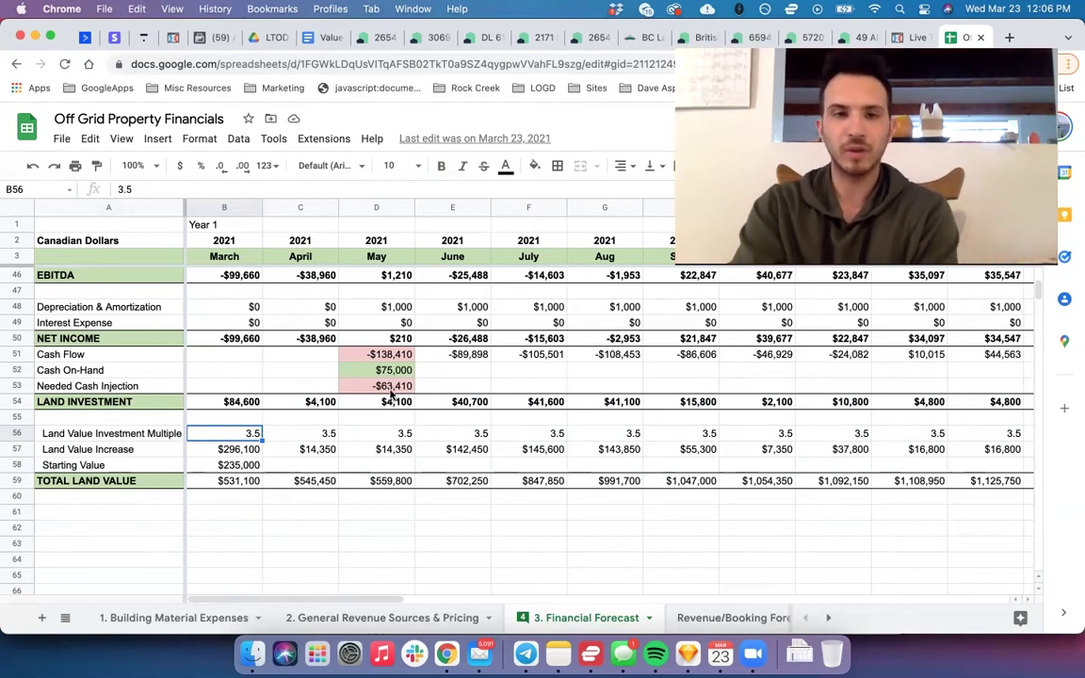
Step: Inspect the Building Materials & Transport cells for March, June, July and August in row 24
scroll(382, 405, up, 10)
scroll(384, 401, down, 5)
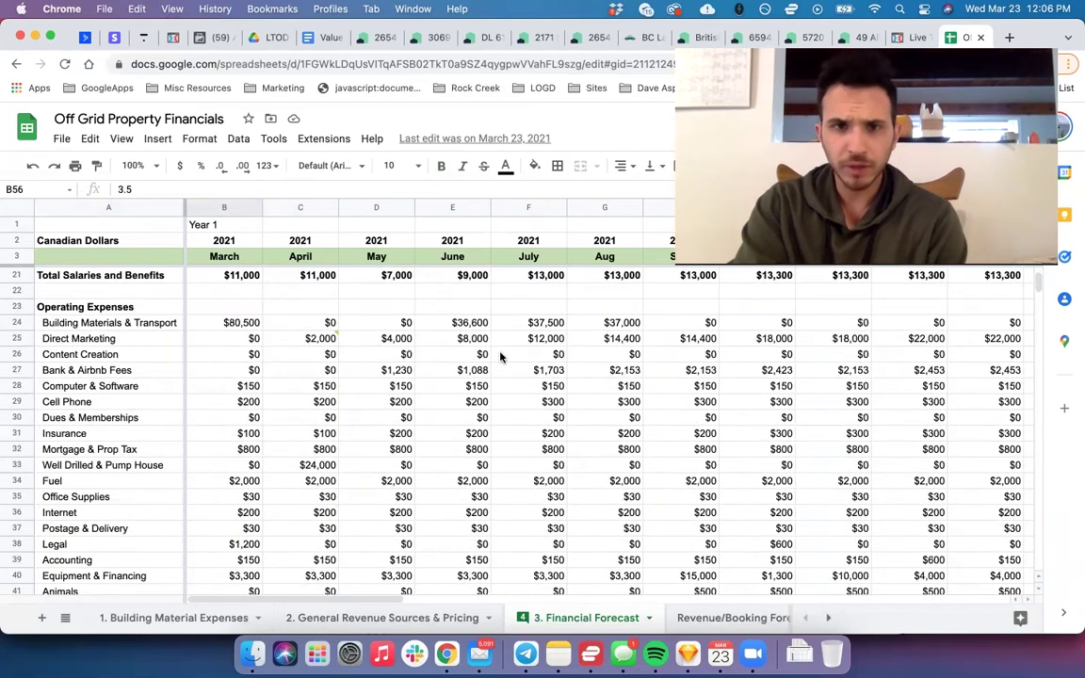
click(247, 324)
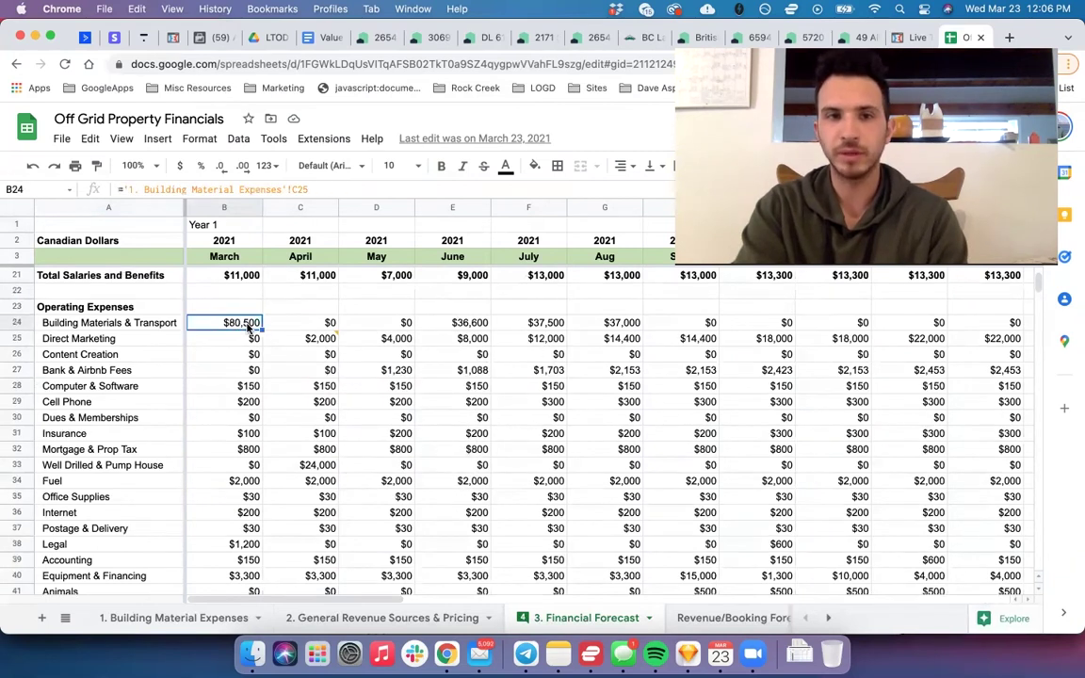
click(471, 326)
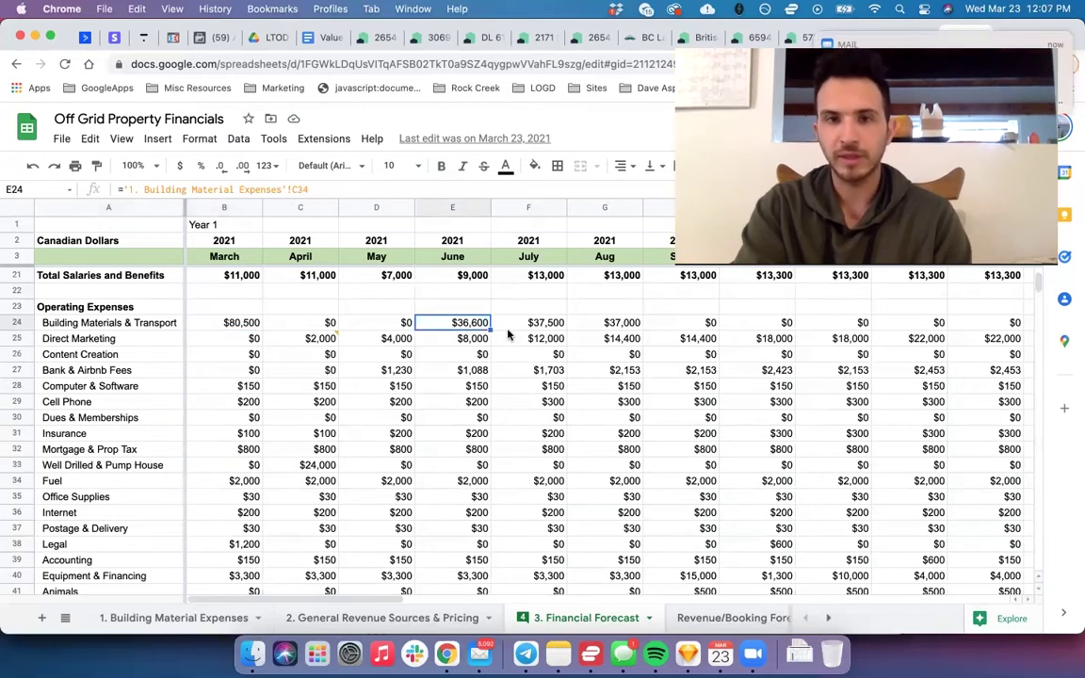
click(533, 326)
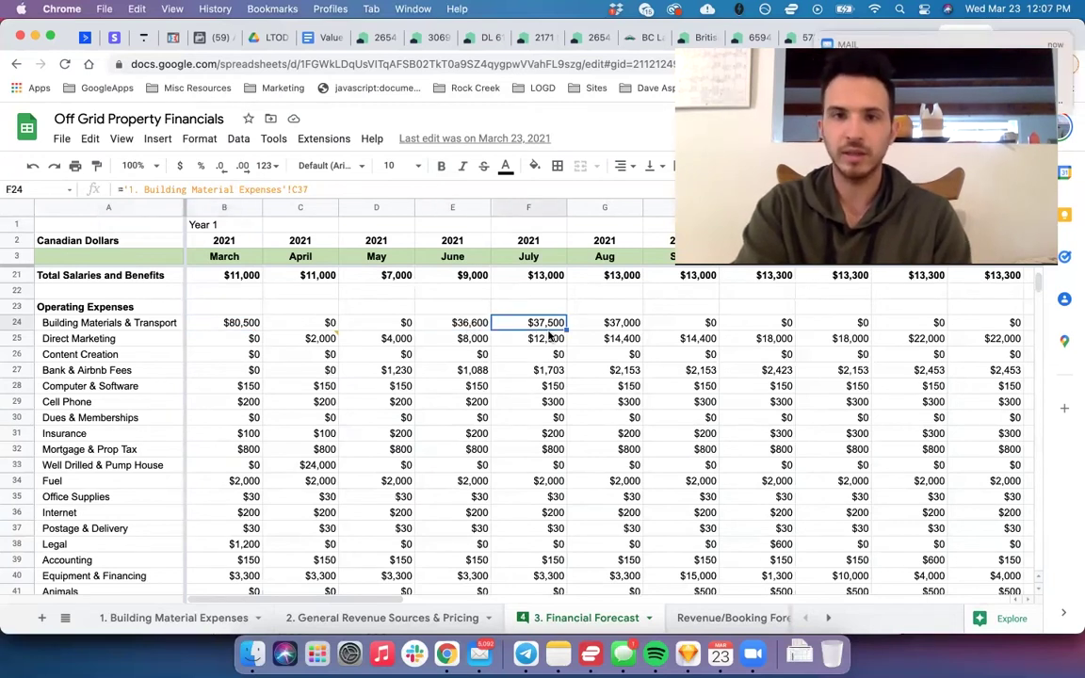
click(621, 325)
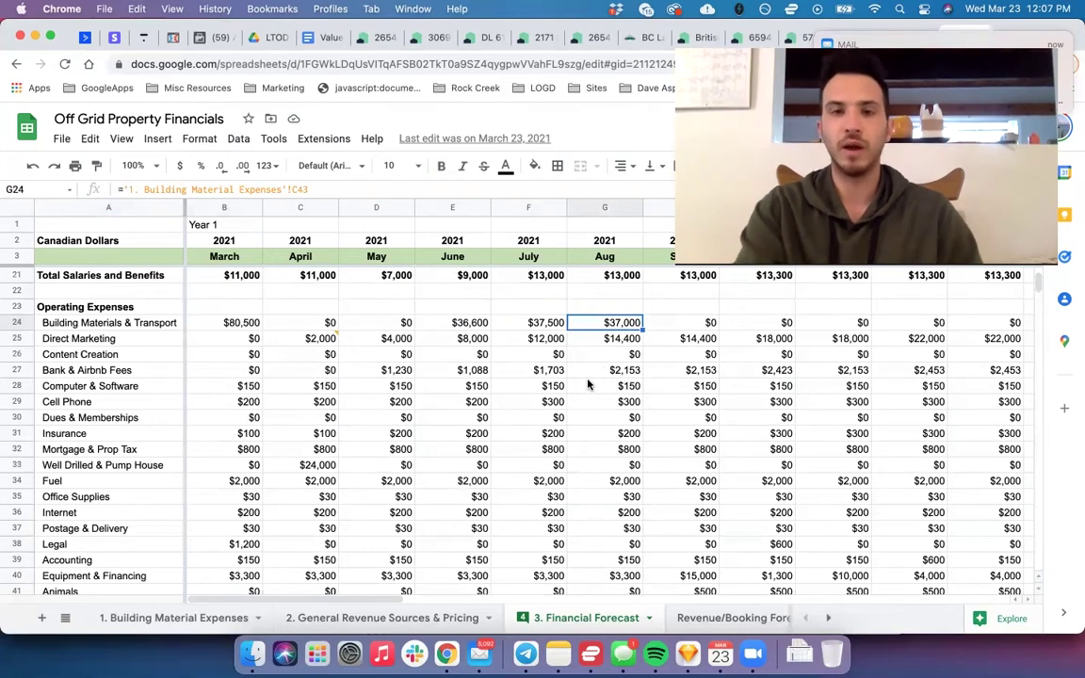
Step: Inspect July's land value increase in F57 and June's land investment, multiple and value increase in E54, E56 and E57
scroll(588, 384, down, 9)
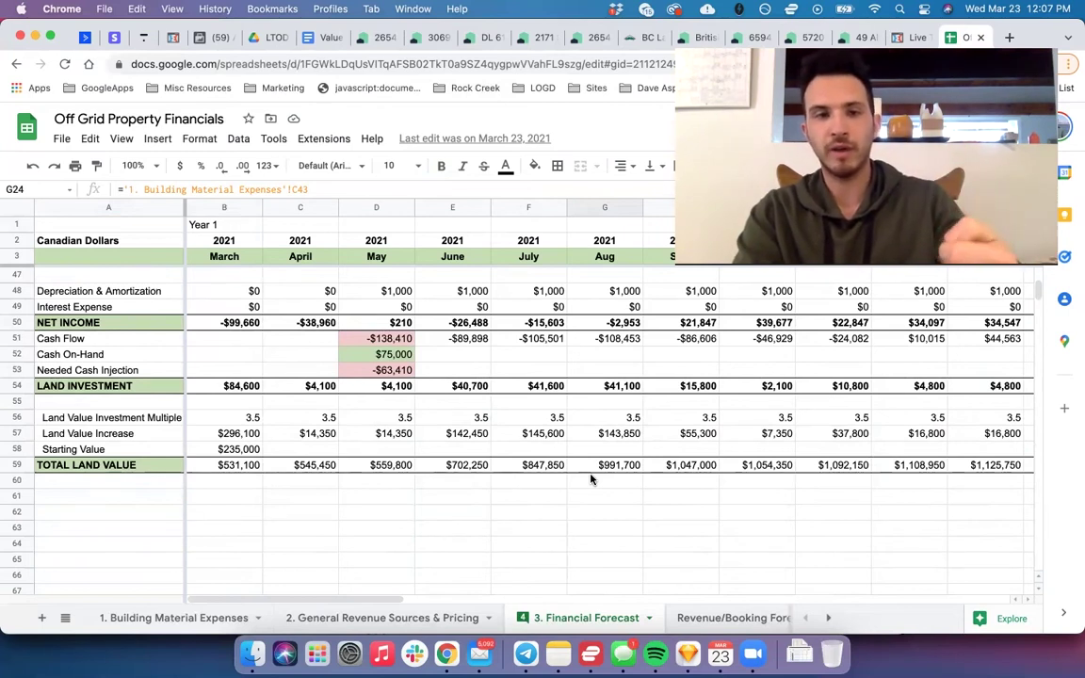
click(552, 438)
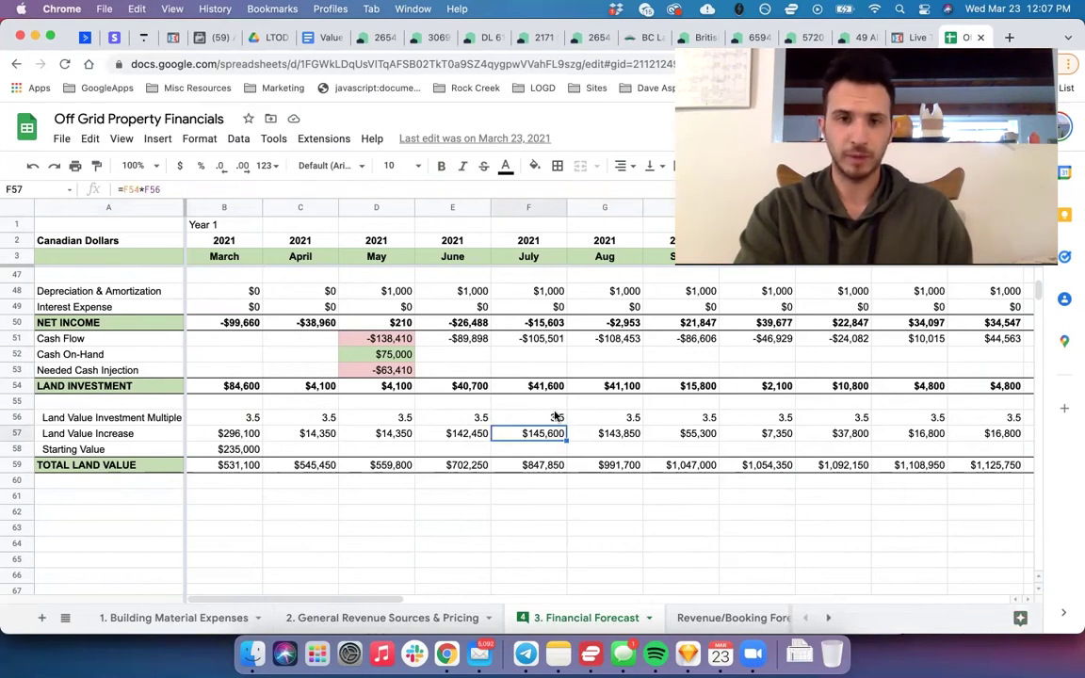
click(482, 388)
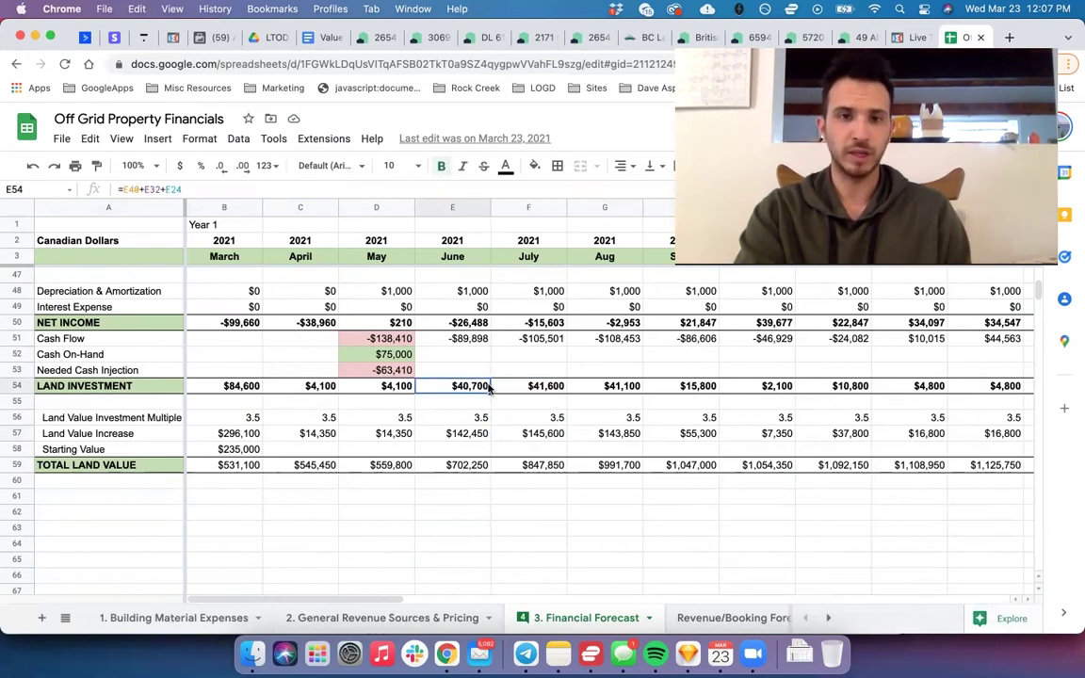
click(483, 423)
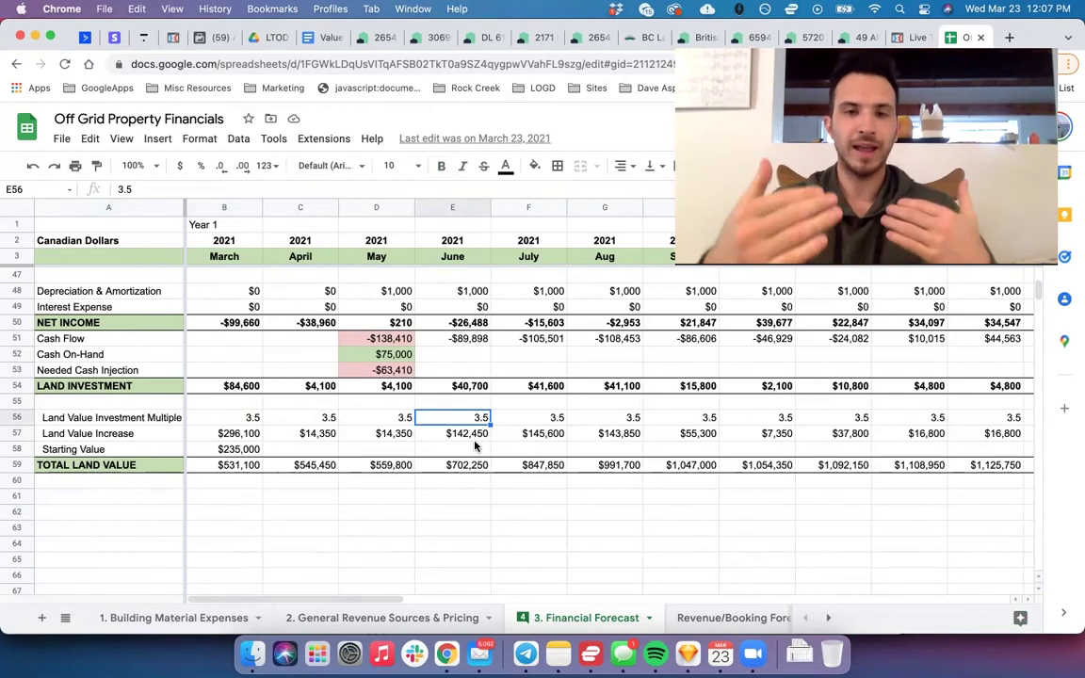
click(476, 437)
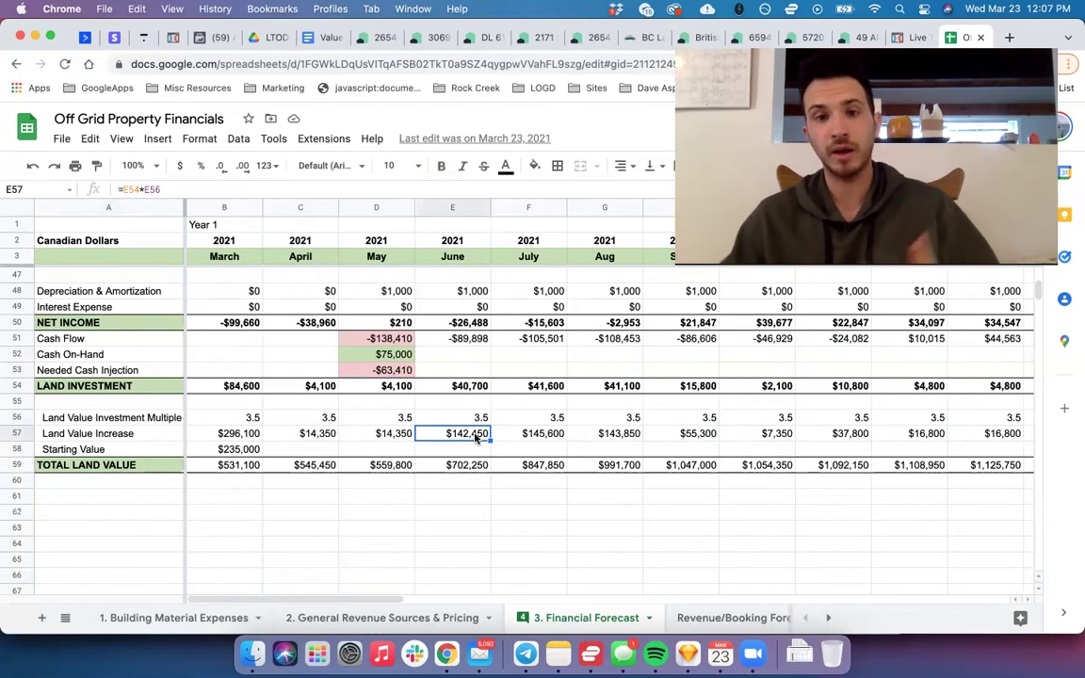
Step: Walk through the Total Land Value row month by month, from B59 to L59
click(237, 464)
key(Right)
key(Right)
key(Right)
key(Right)
key(Right)
key(Right)
key(Right)
key(Right)
key(Right)
key(Right)
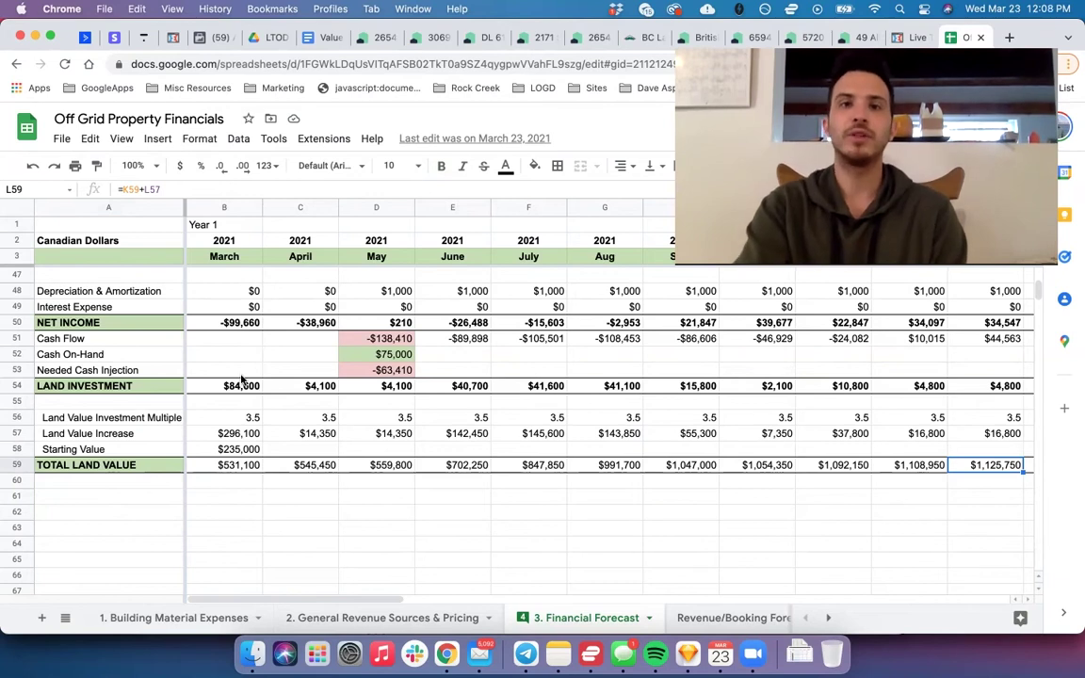
Step: Return to the Value Projection document and read the short-term rental example below the cash flow projections note
click(330, 40)
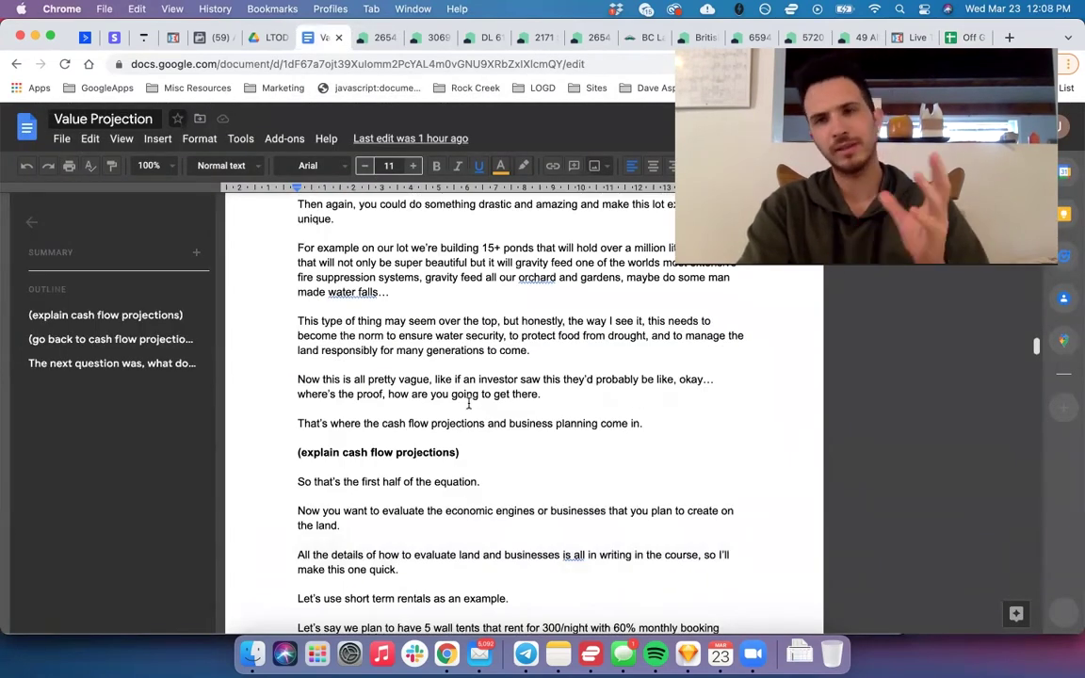
scroll(469, 403, down, 3)
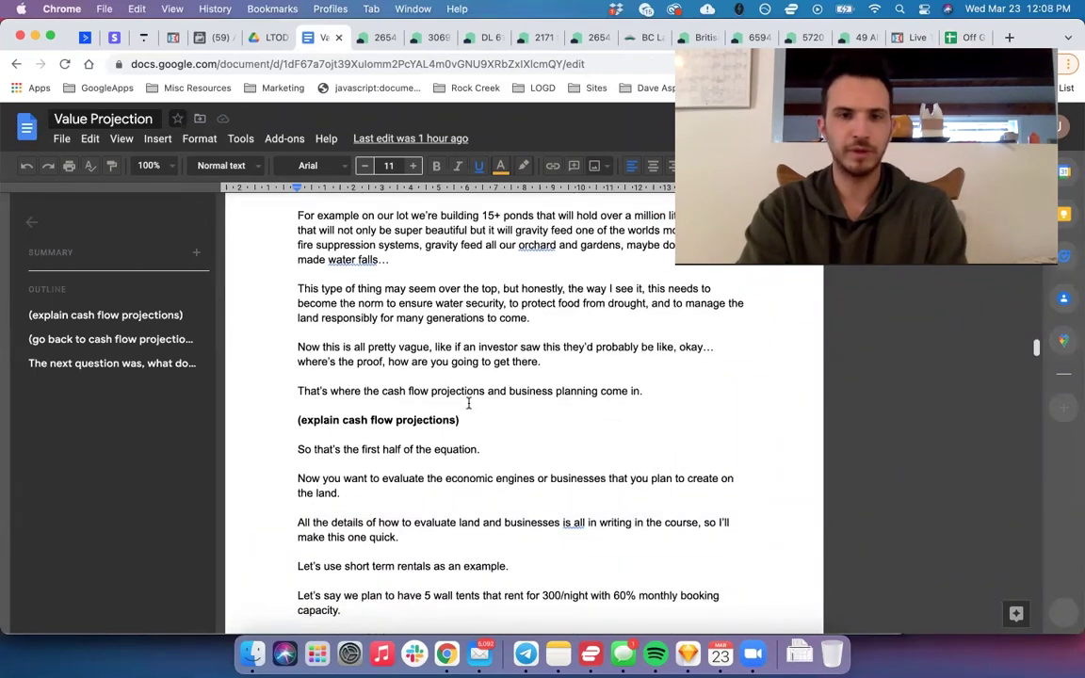
scroll(468, 404, down, 3)
scroll(468, 403, down, 2)
scroll(468, 403, down, 7)
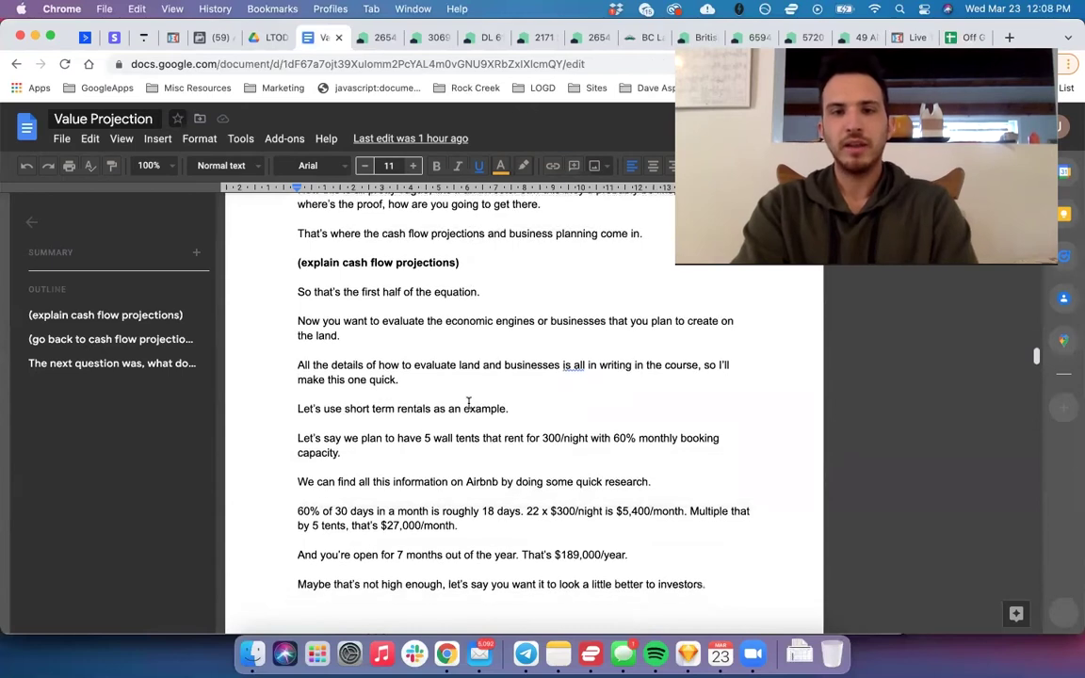
scroll(468, 403, down, 3)
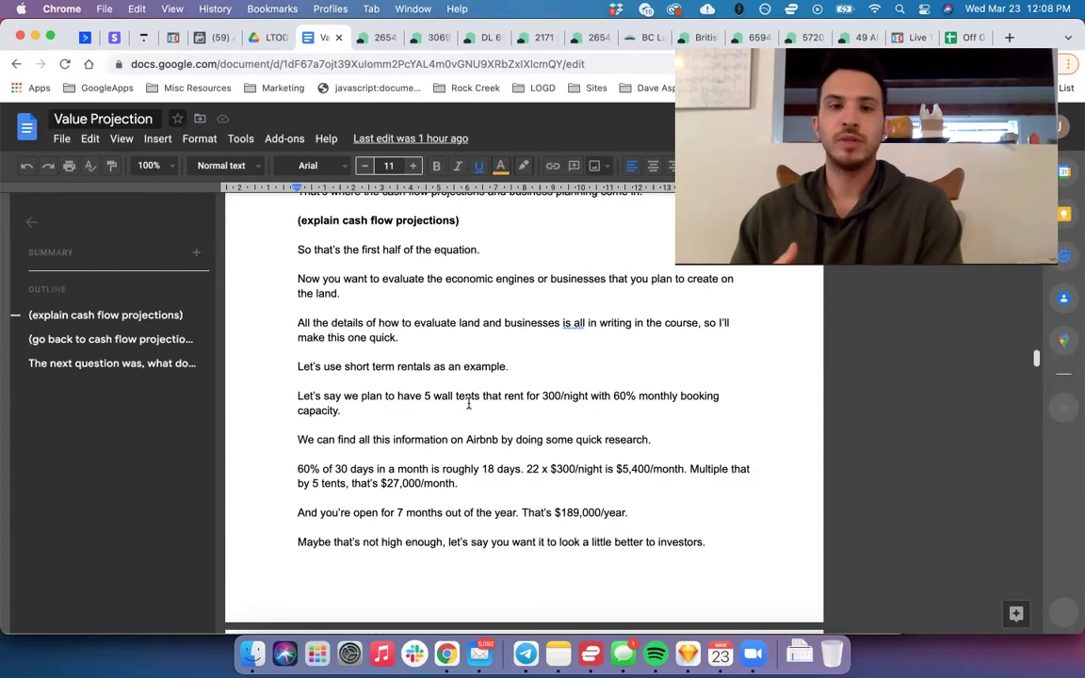
scroll(469, 403, down, 3)
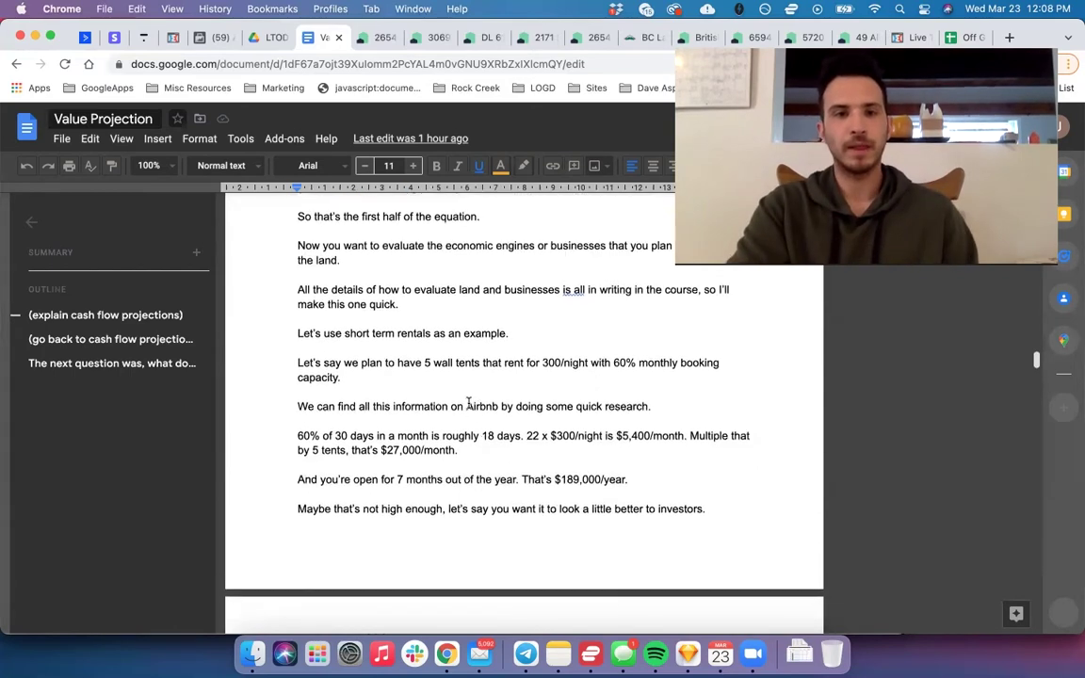